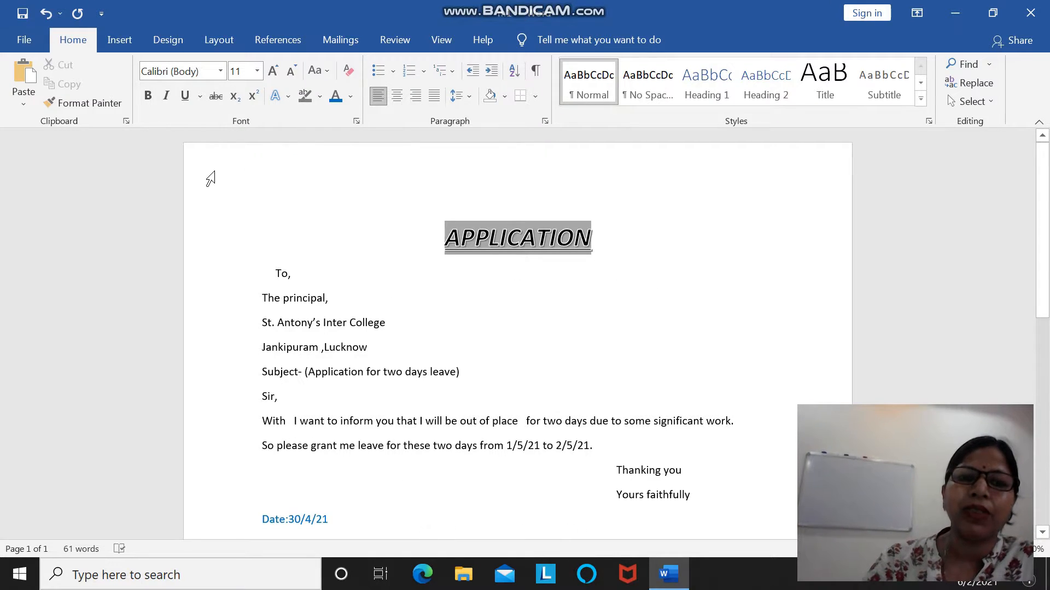
Add a new line below the APPLICATION heading and enter A2 on it.
left_click(621, 235)
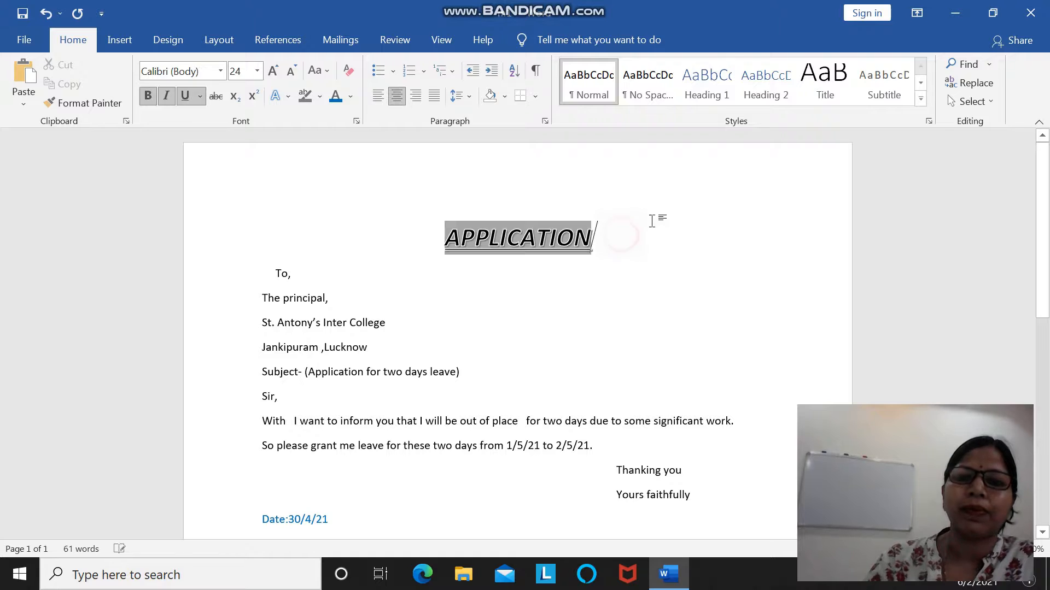
key("Return")
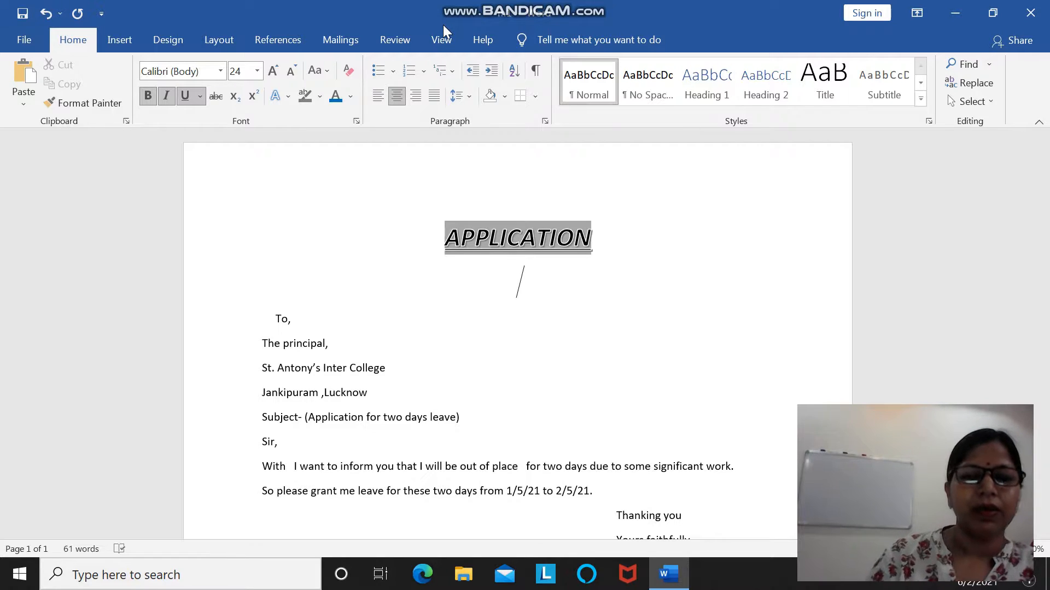
type("A")
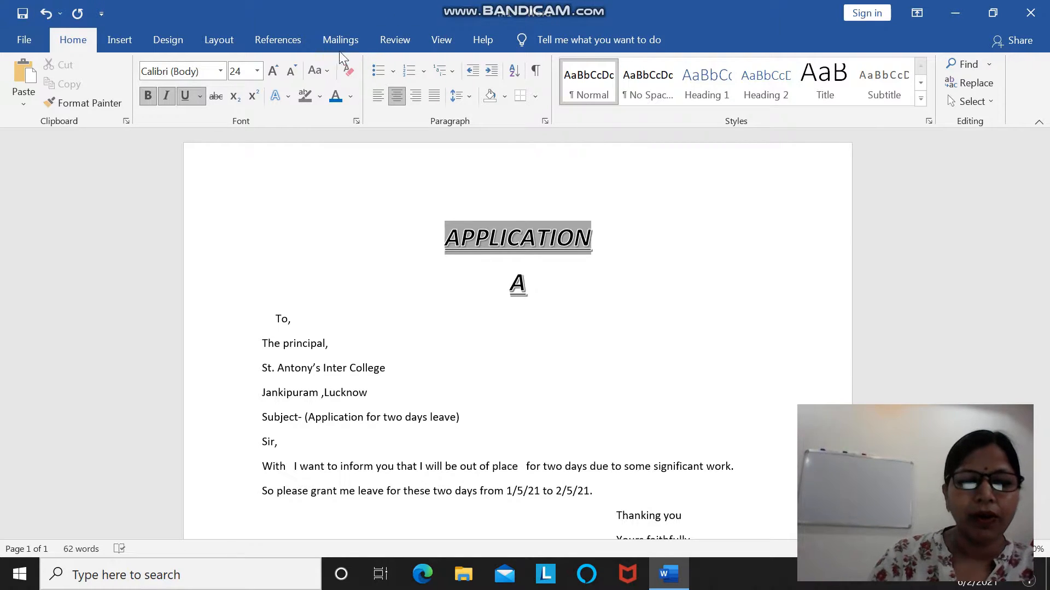
type("2")
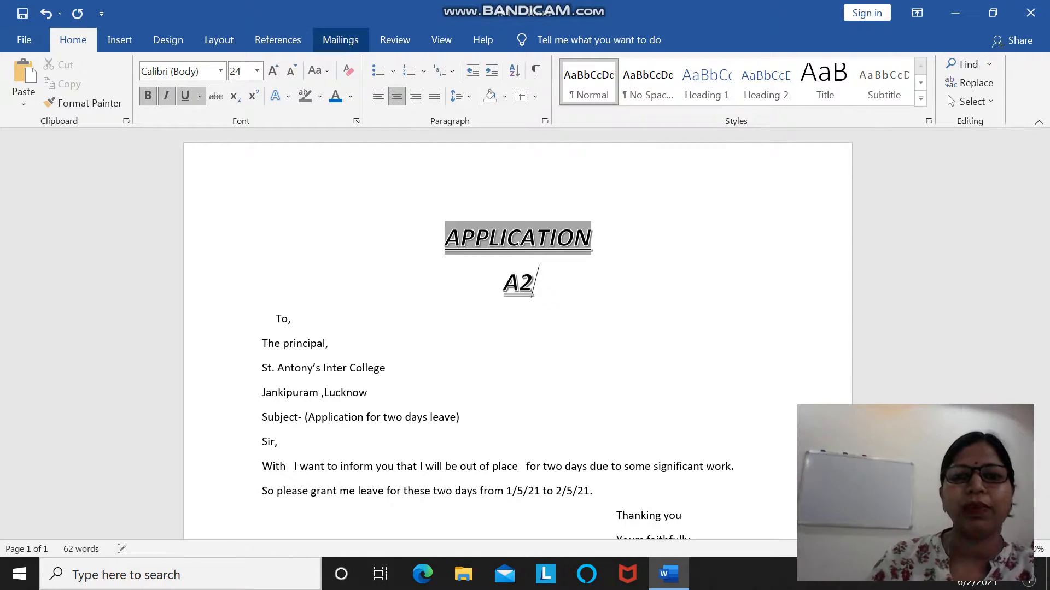
Try subscript formatting on the whole A2 text and remove it again.
left_click(236, 97)
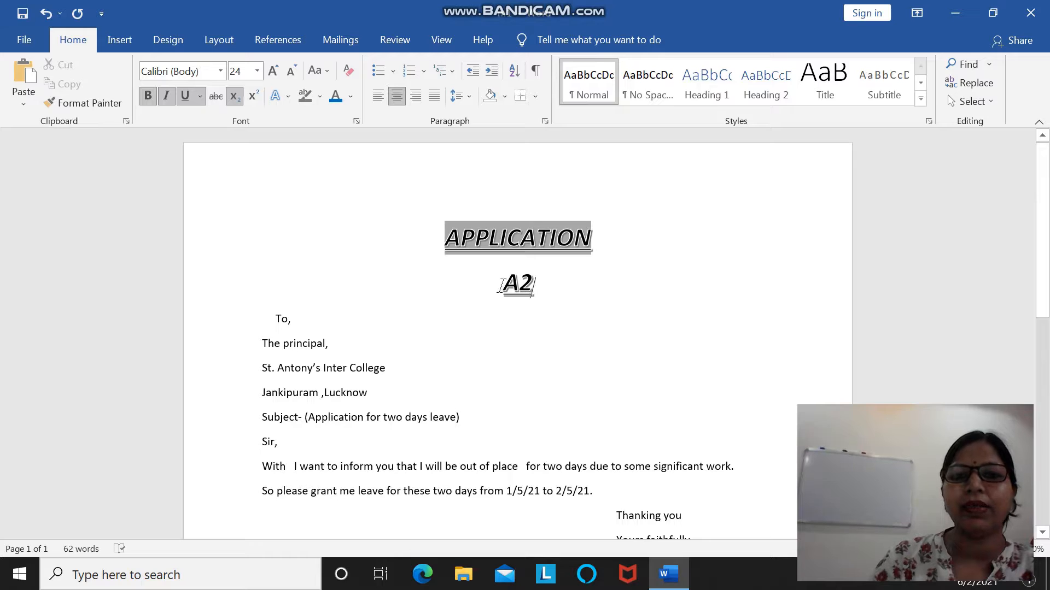
left_click_drag(502, 285, 550, 293)
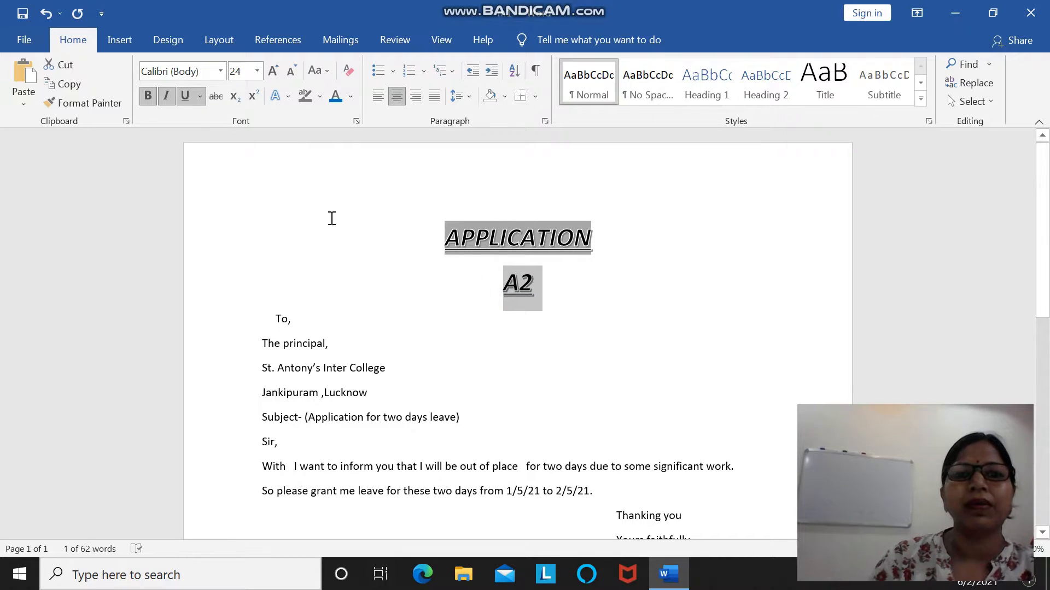
left_click(237, 99)
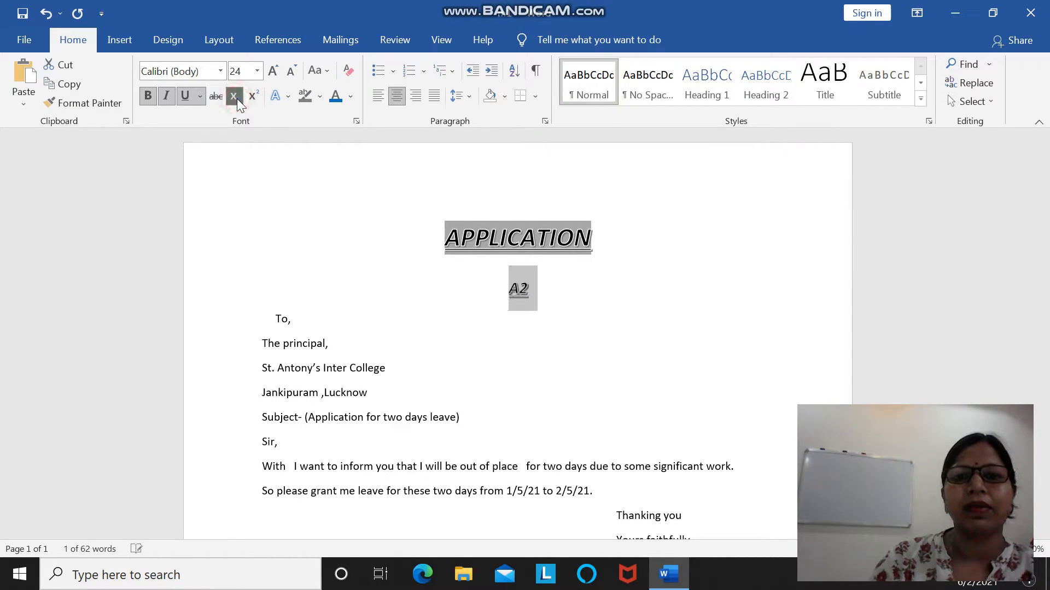
left_click(236, 97)
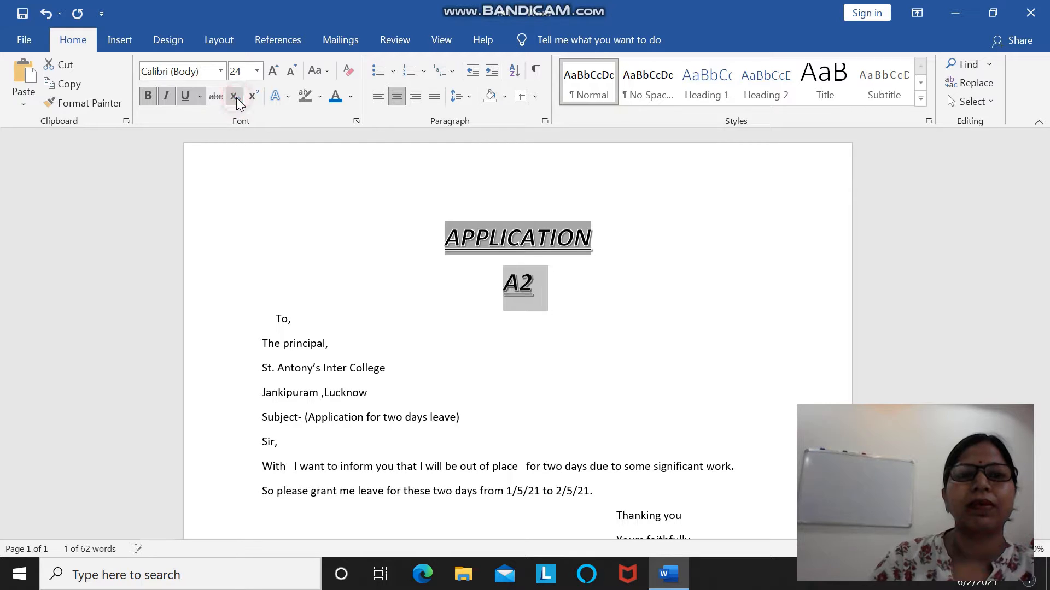
left_click(541, 306)
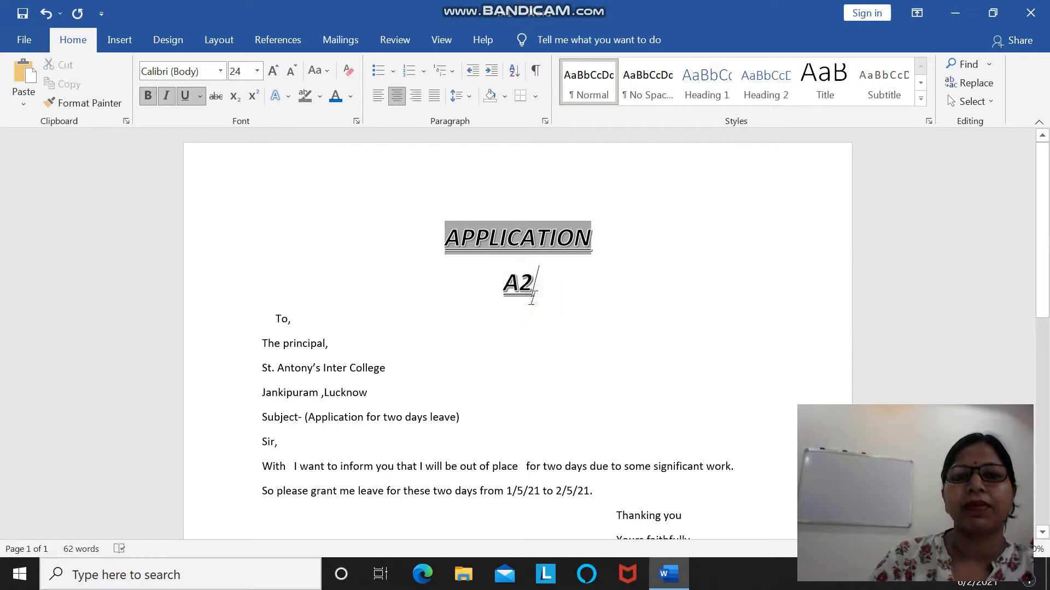
Format only the 2 in A2 as subscript and superscript in turn, ending with superscript.
left_click_drag(519, 286, 533, 288)
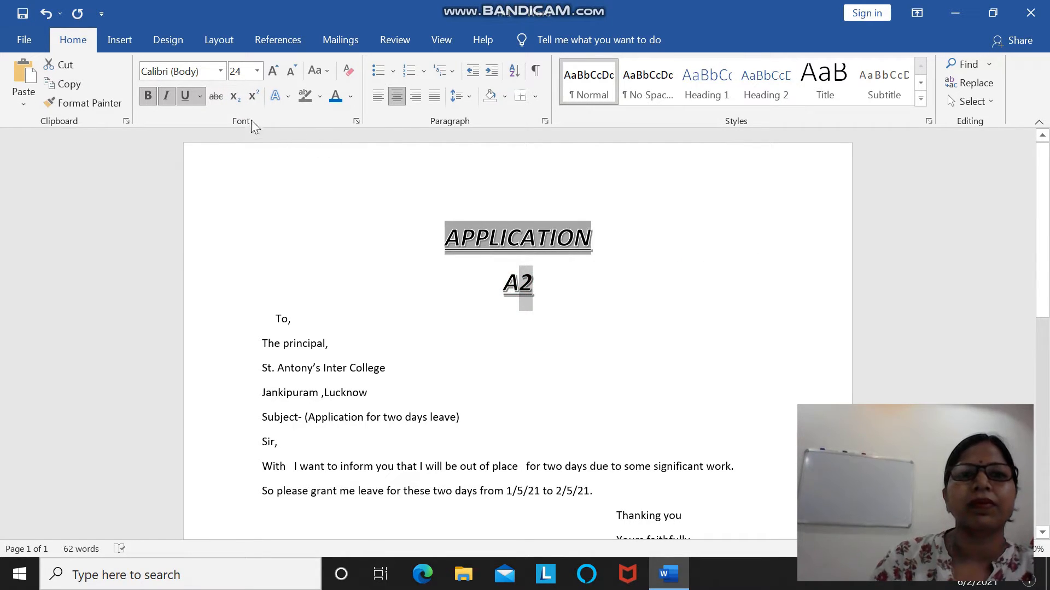
left_click(234, 100)
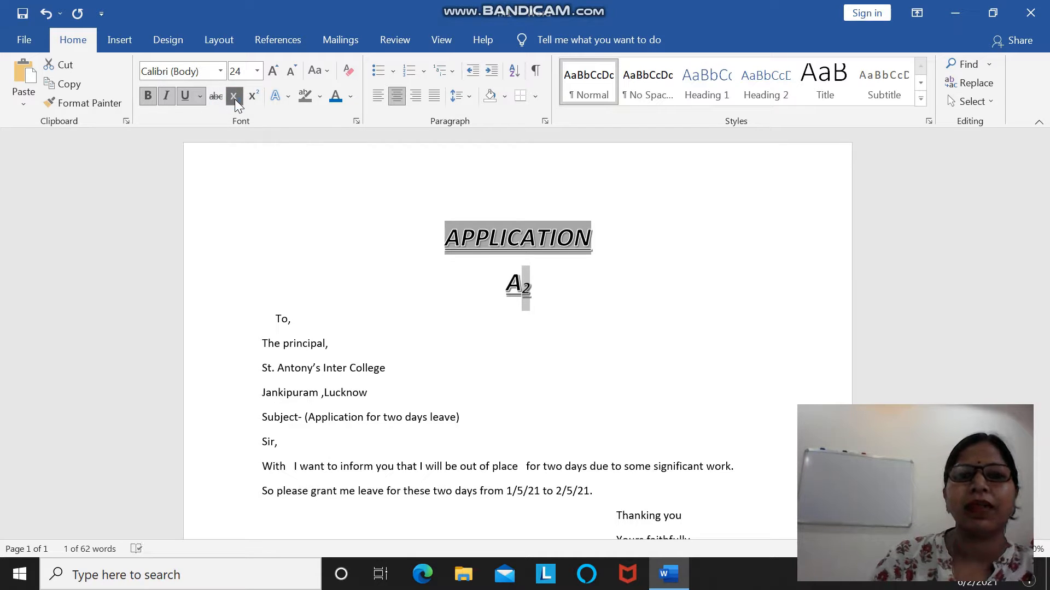
left_click(253, 99)
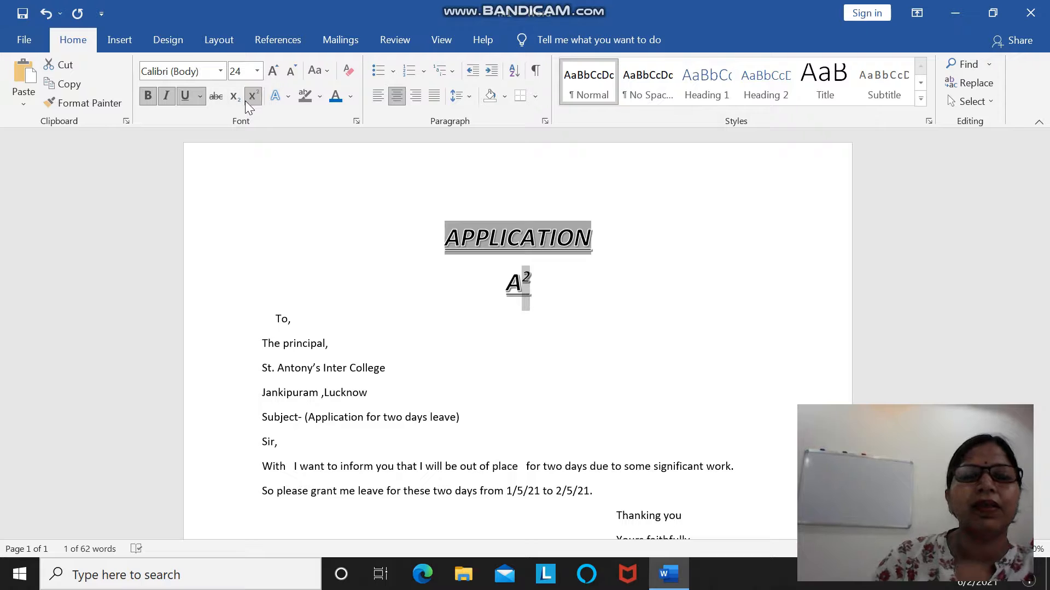
left_click(239, 99)
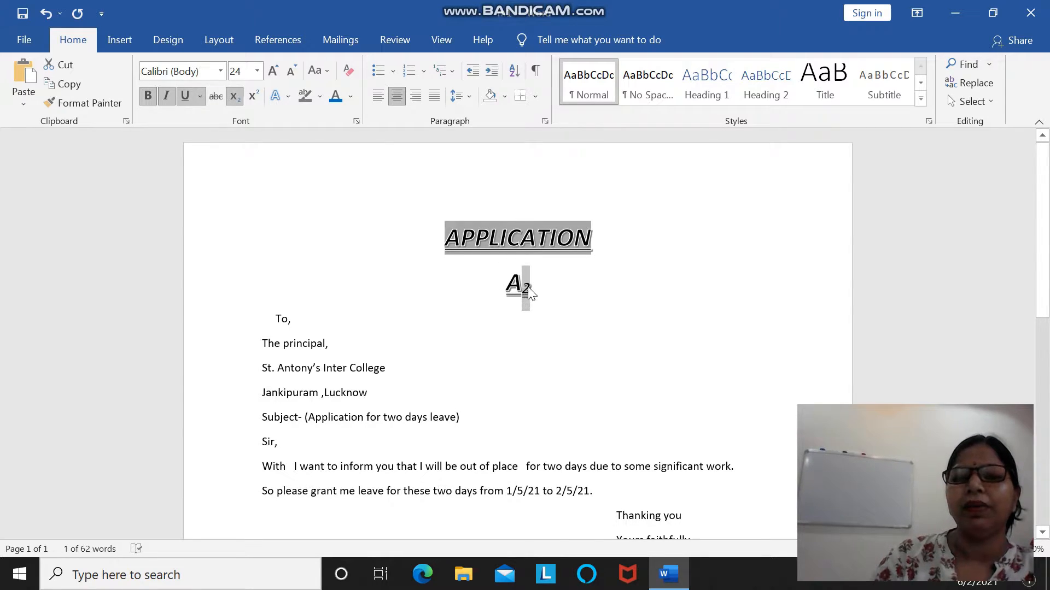
left_click(253, 106)
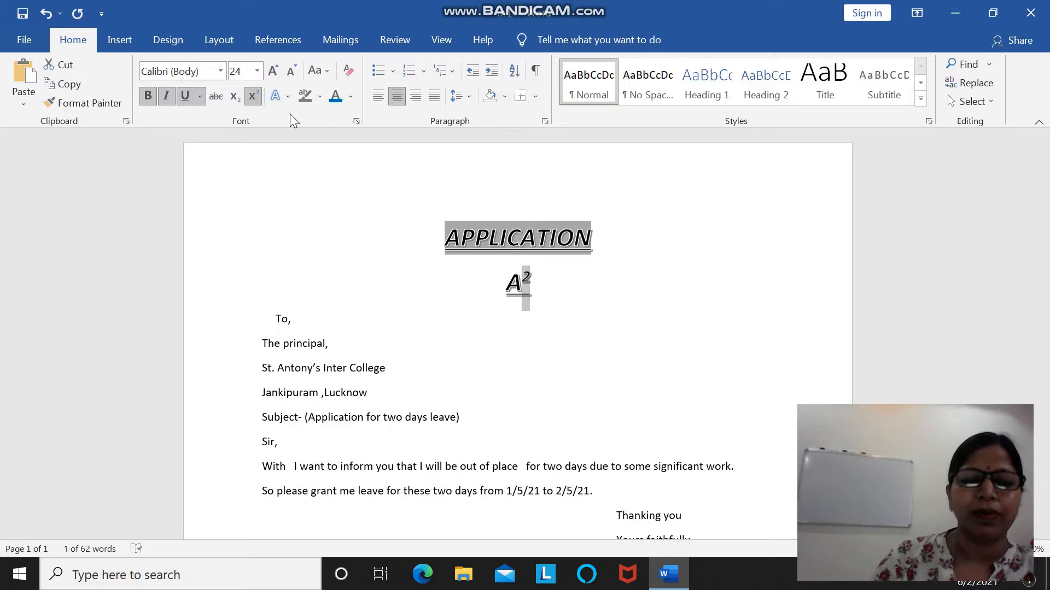
Replace the A2 sample below the heading with H2O and format its 2 as subscript.
key("Right")
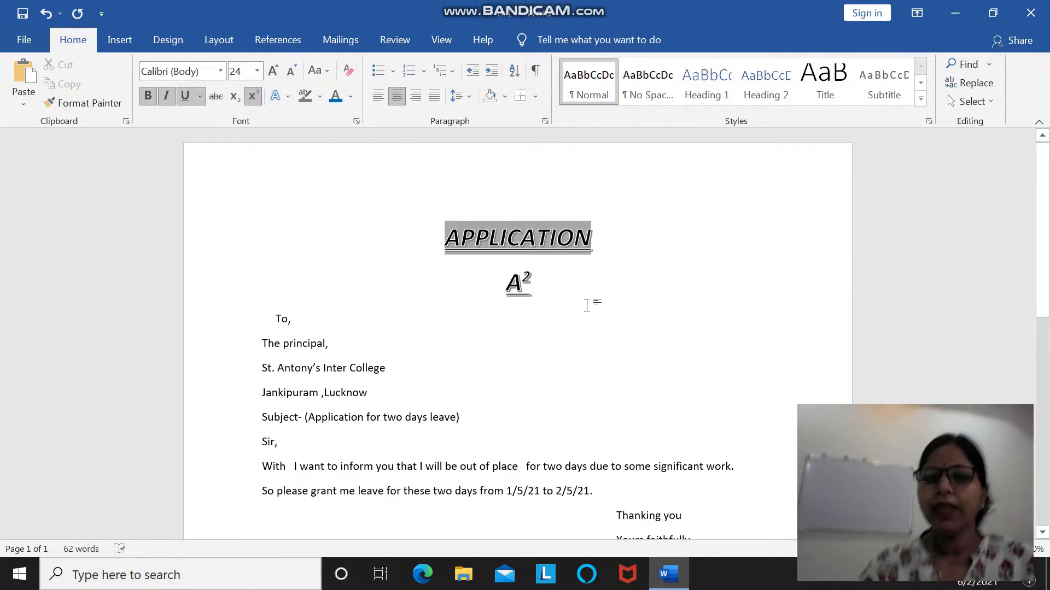
key("BackSpace")
key("BackSpace")
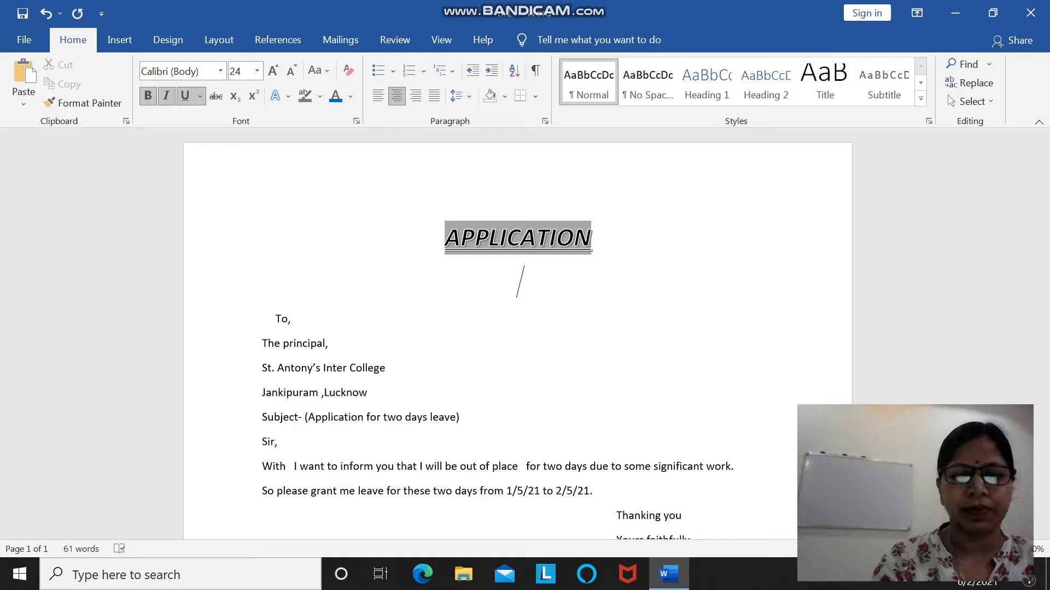
type("H")
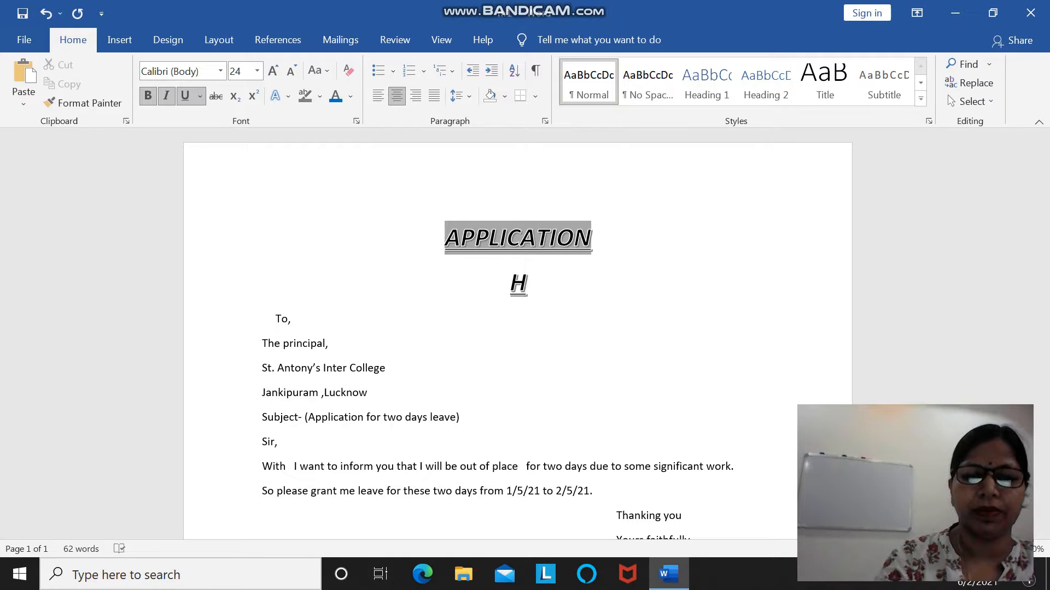
type("2O")
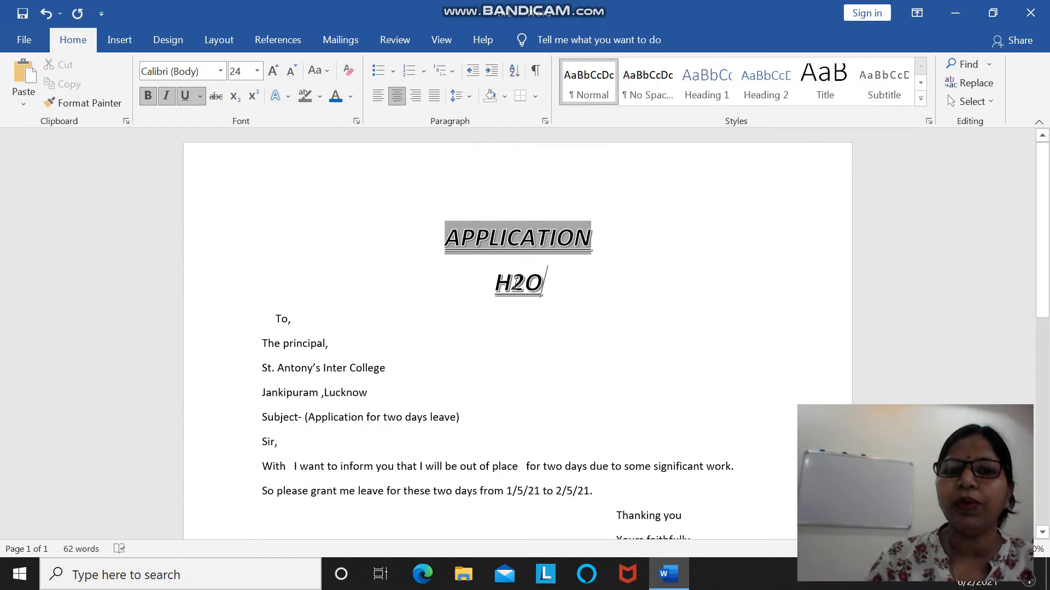
left_click_drag(511, 282, 523, 283)
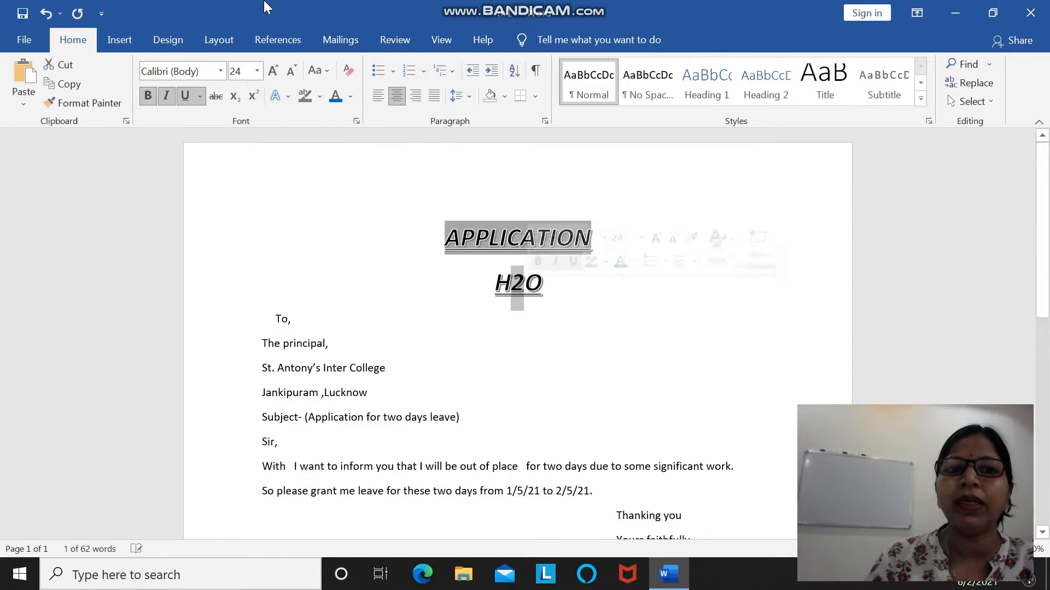
left_click(234, 96)
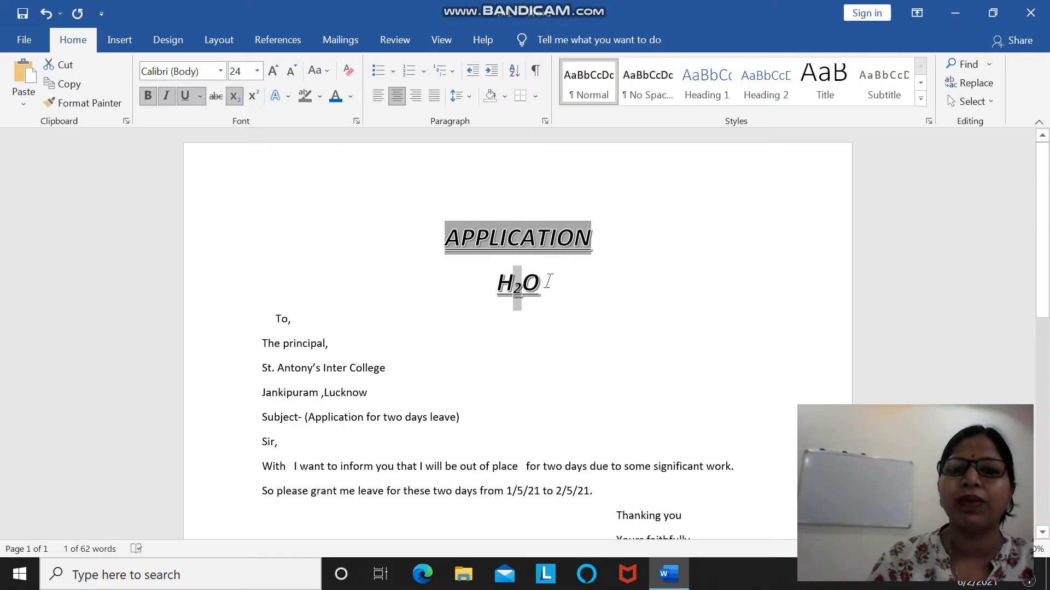
Append a 2 after the O of the H2O formula and format that 2 as superscript.
left_click(578, 313)
left_click(579, 292)
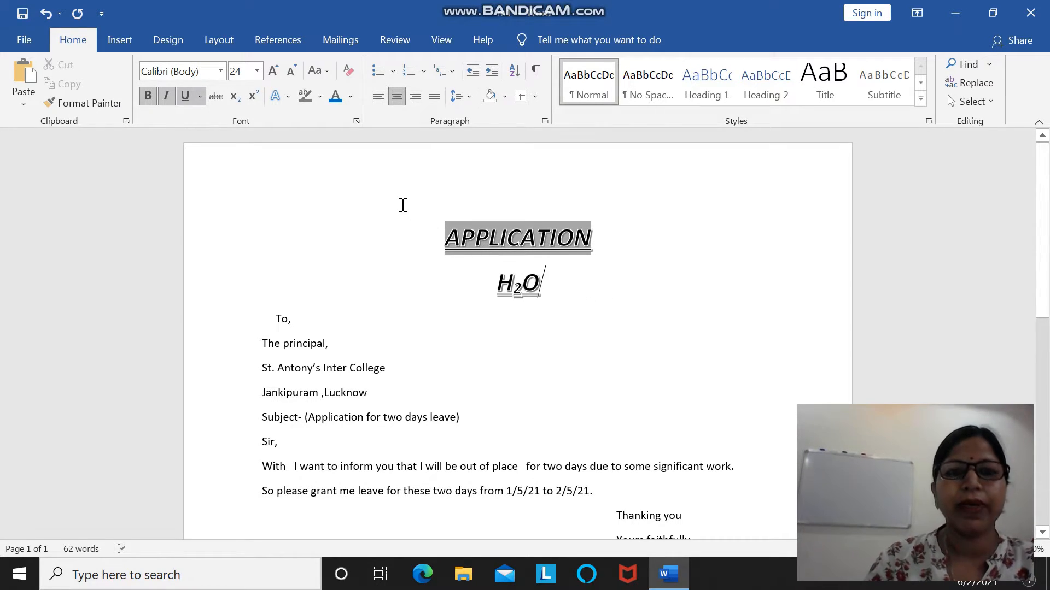
type("2")
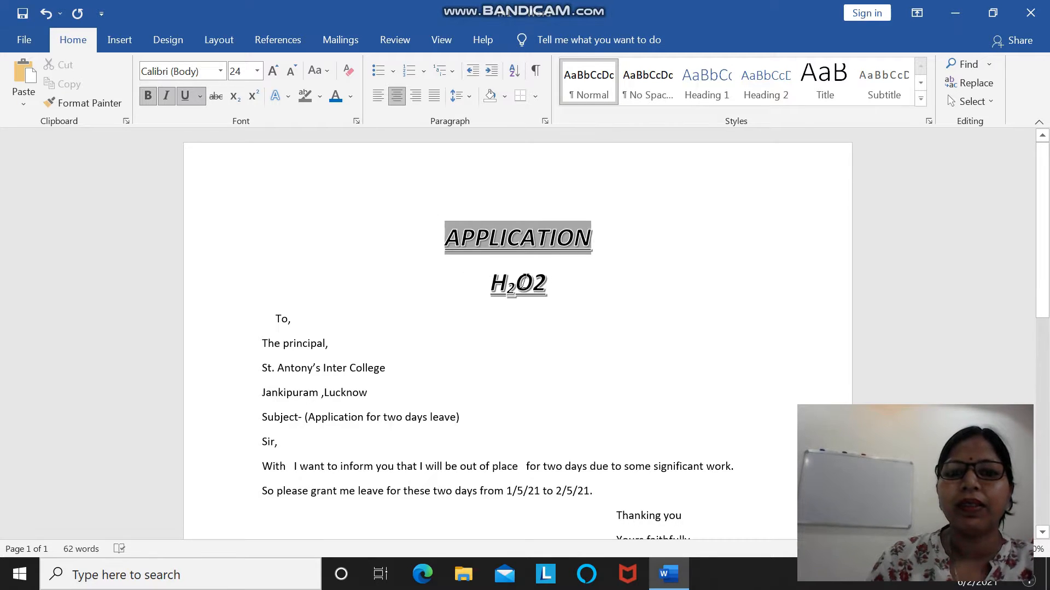
triple_click(587, 286)
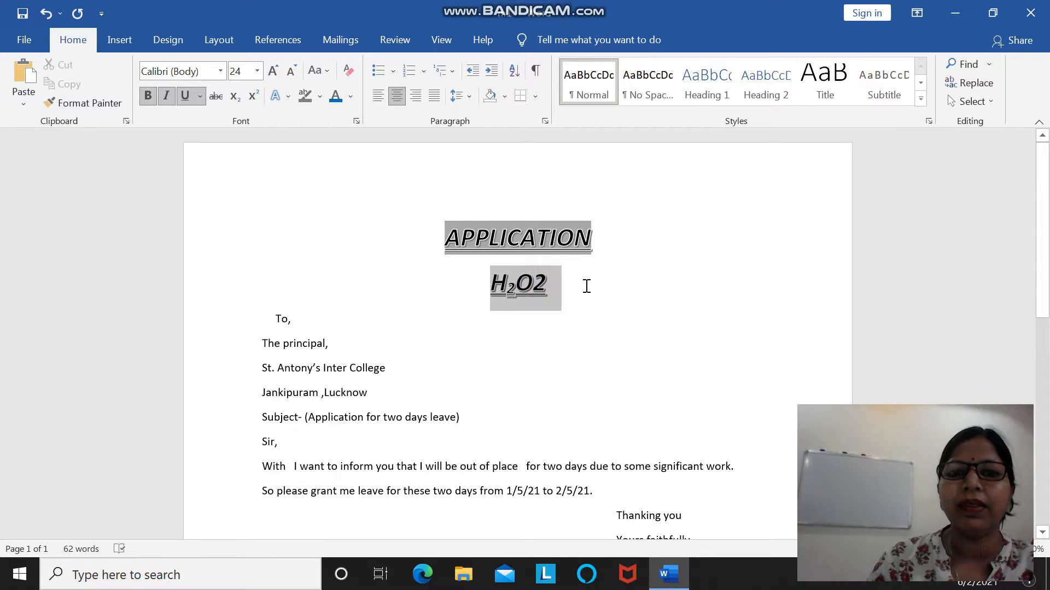
left_click(618, 306)
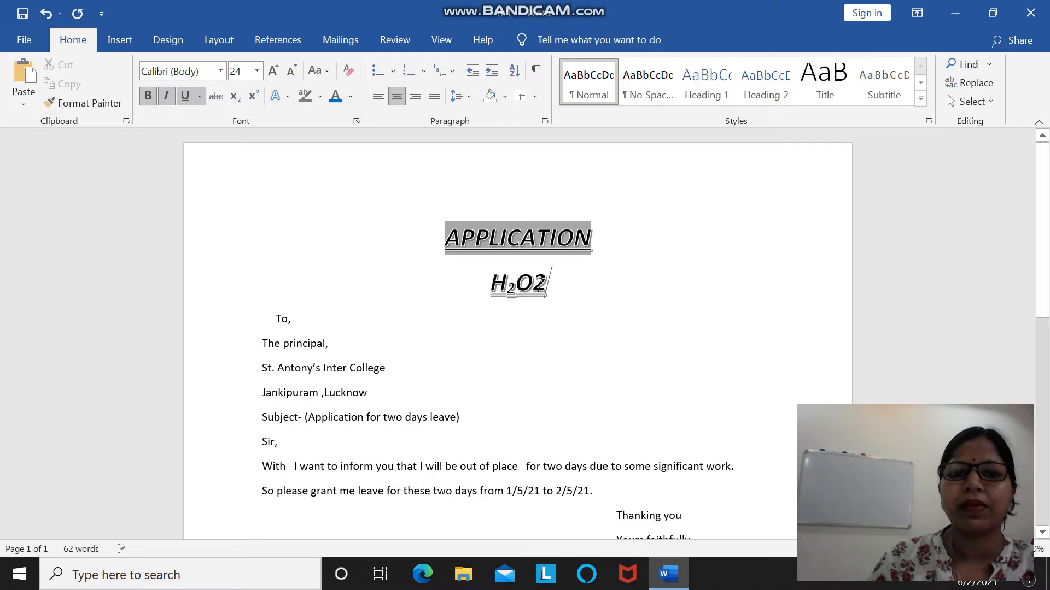
left_click(538, 283)
left_click_drag(538, 283, 549, 285)
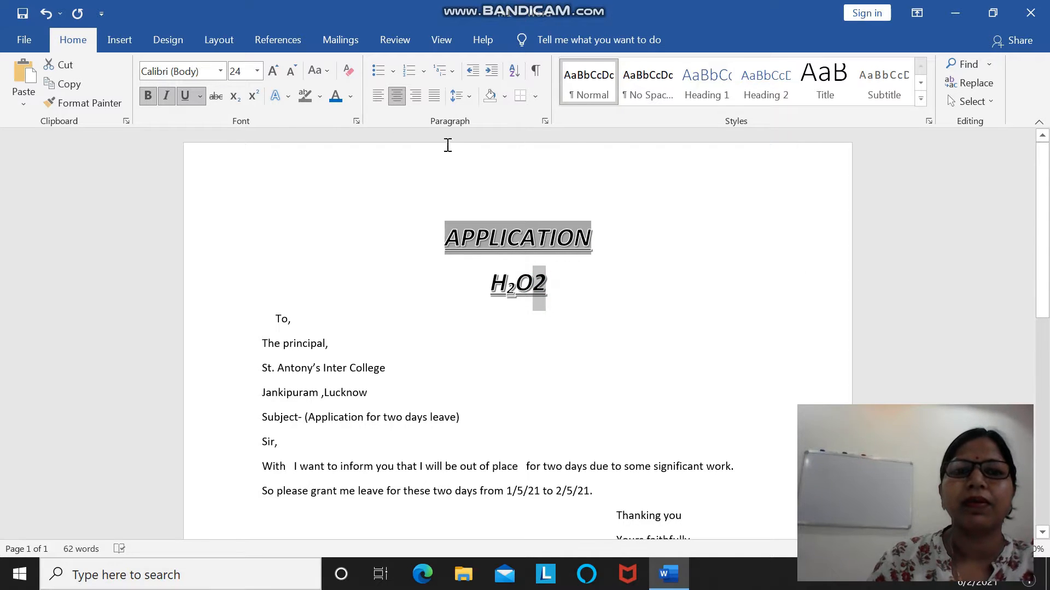
left_click(251, 94)
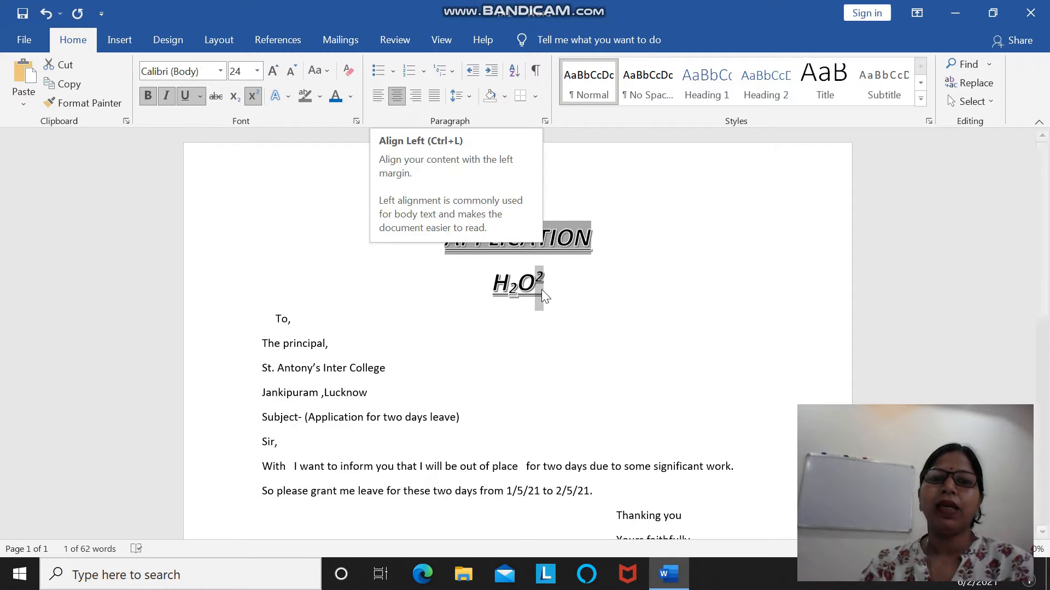
Try left, centre, right and justified alignment in turn on the formula line.
left_click(377, 101)
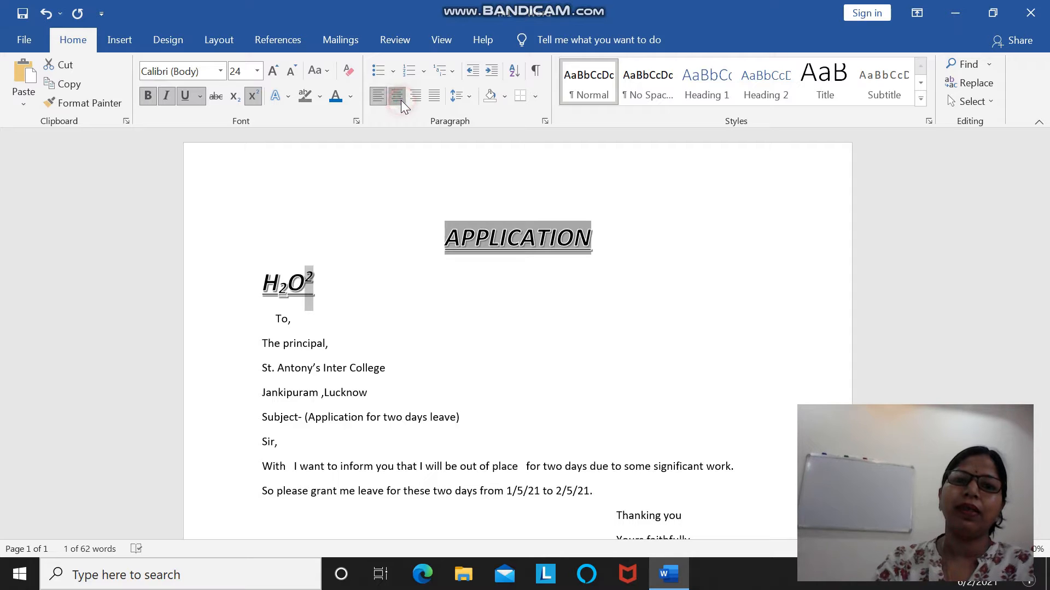
left_click(402, 100)
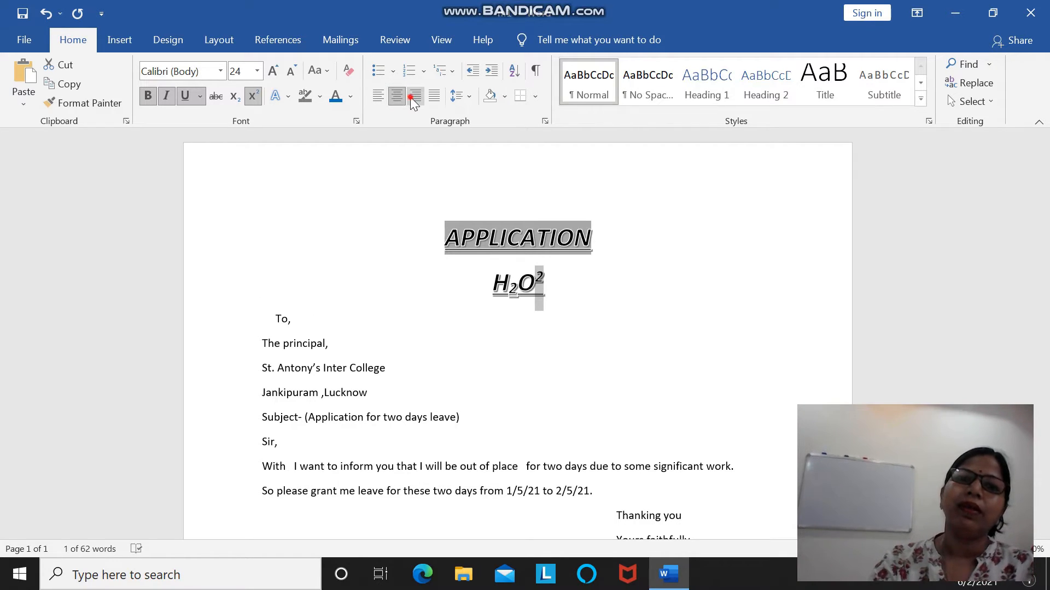
left_click(412, 98)
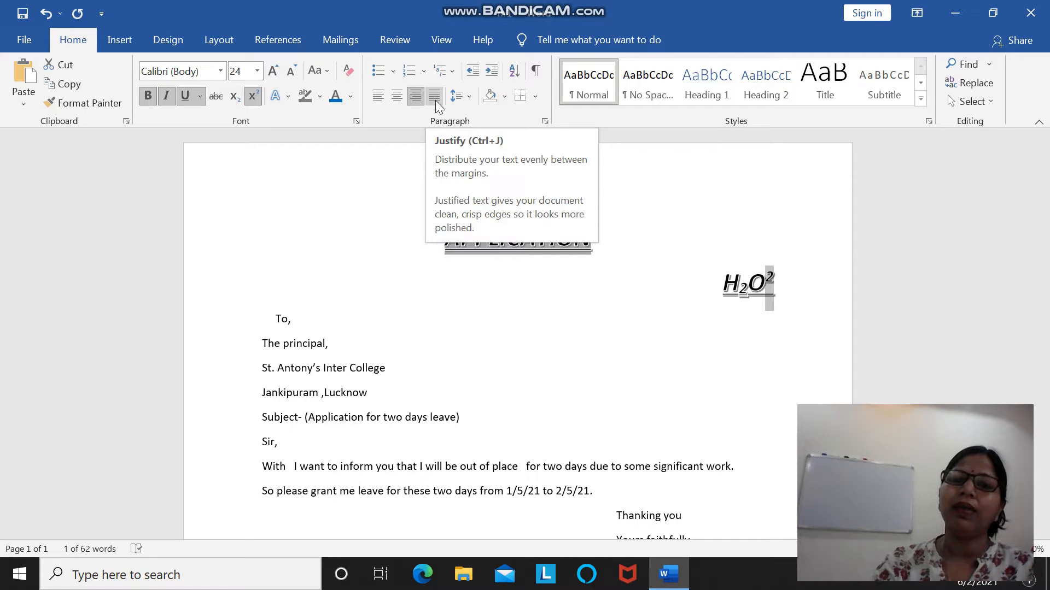
left_click(434, 97)
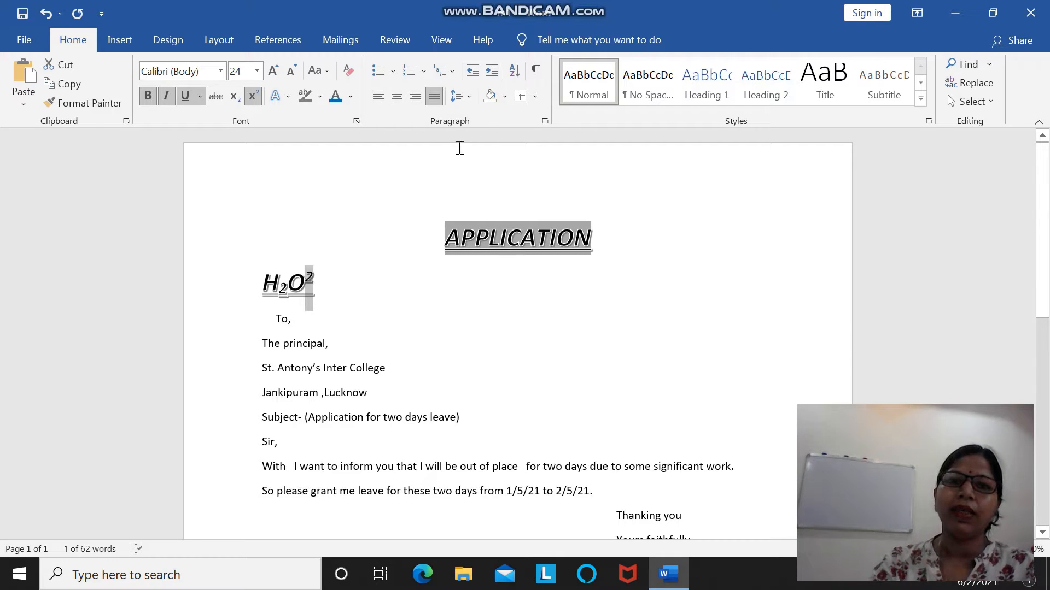
Align the formula line to the left margin and return it to centre alignment.
left_click(341, 300)
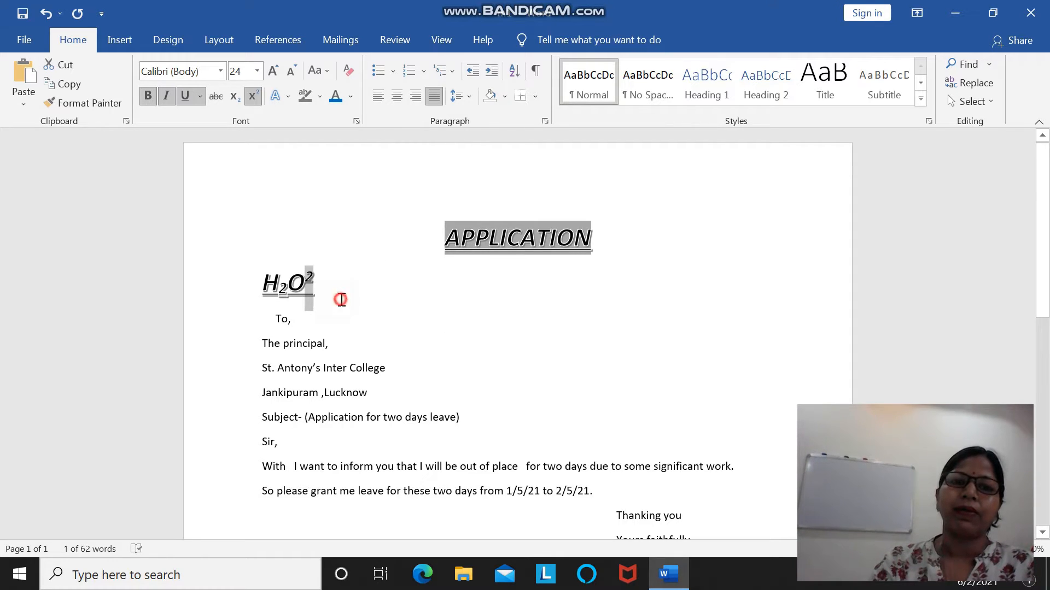
left_click(256, 268)
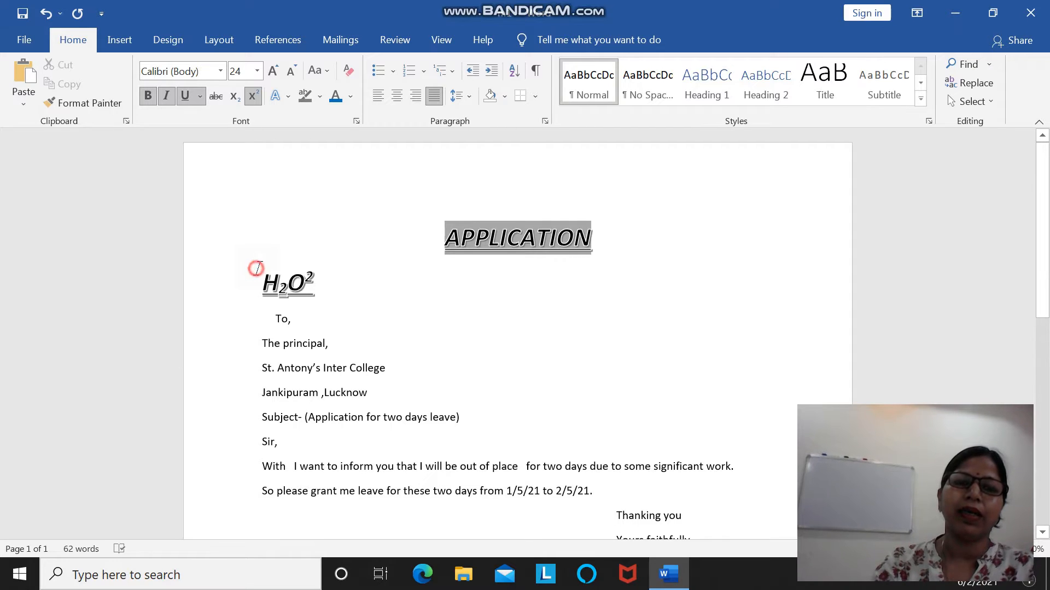
left_click(376, 98)
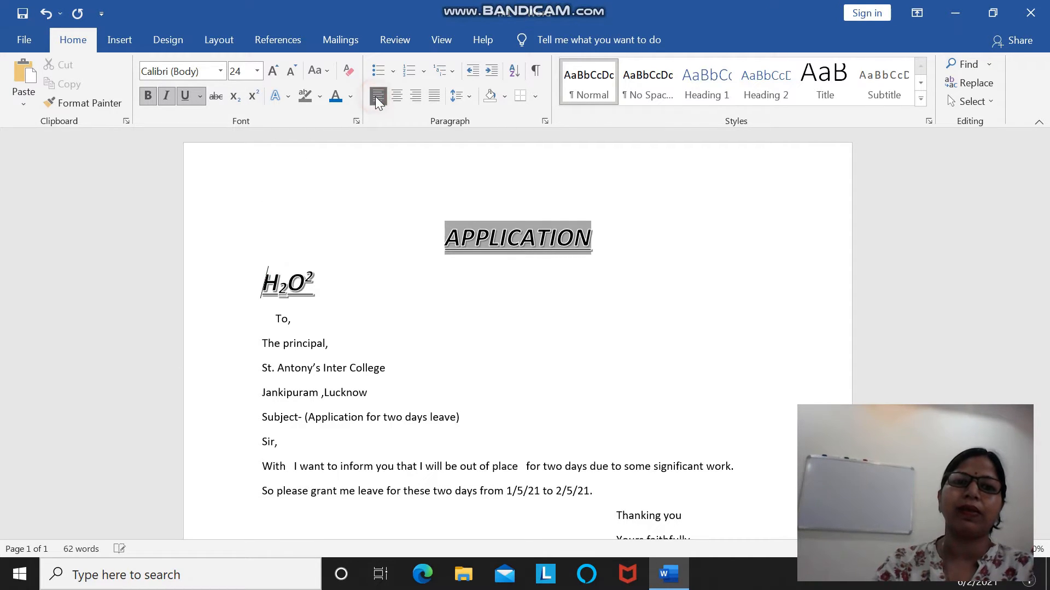
left_click(393, 97)
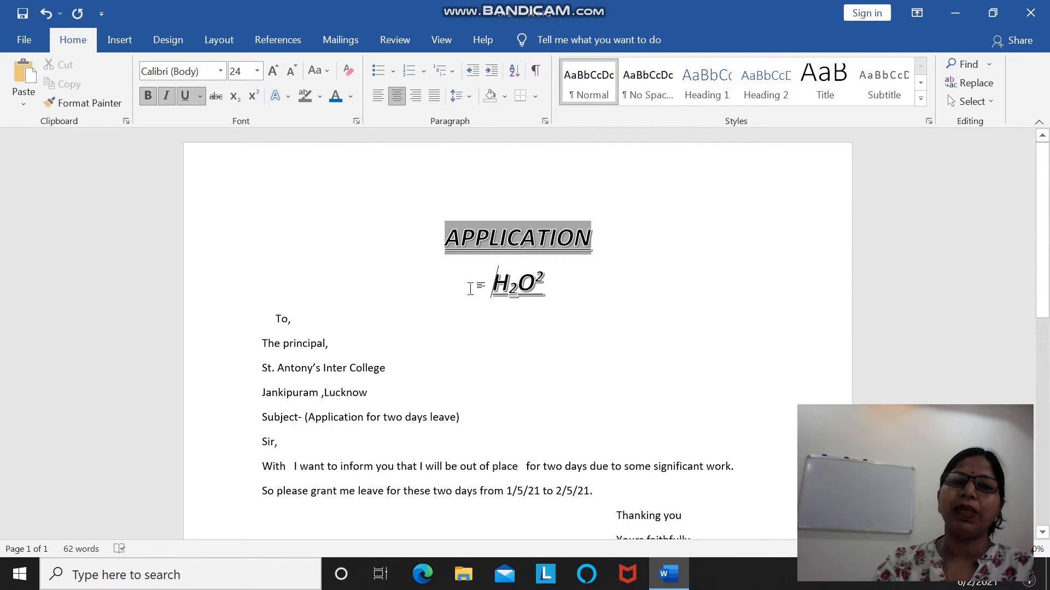
left_click(247, 256)
left_click(261, 260)
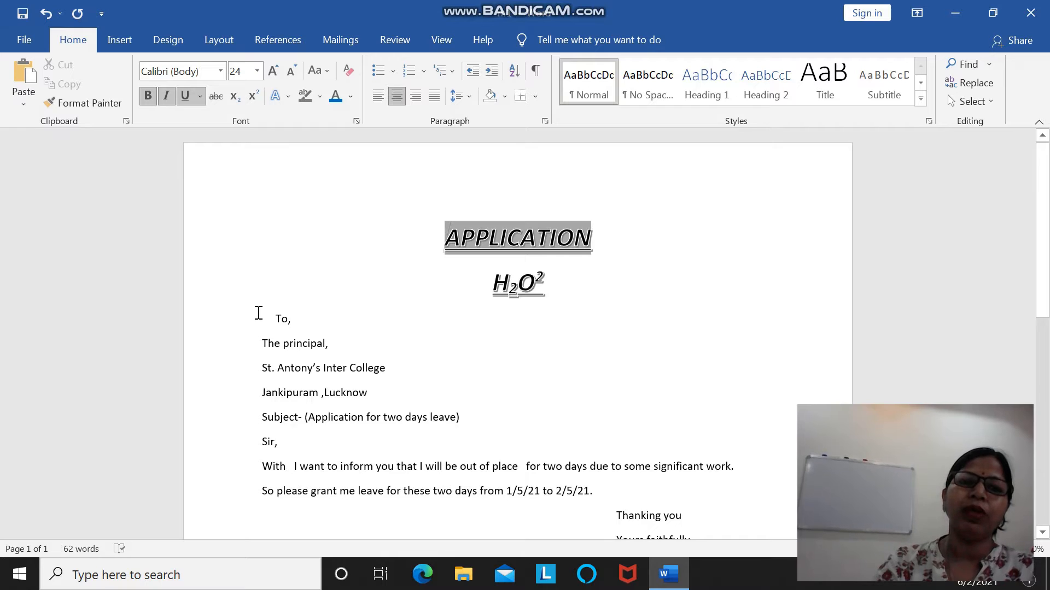
Select the letter text from "To," through the last date line and apply centre, right, justified and finally left alignment.
left_click_drag(259, 315, 557, 239)
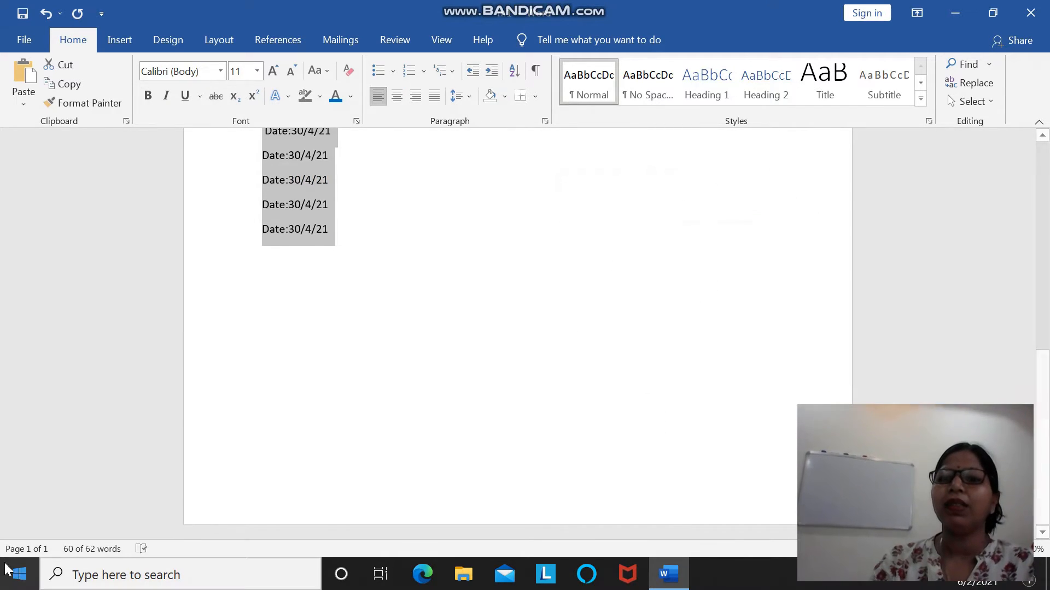
left_click(1041, 137)
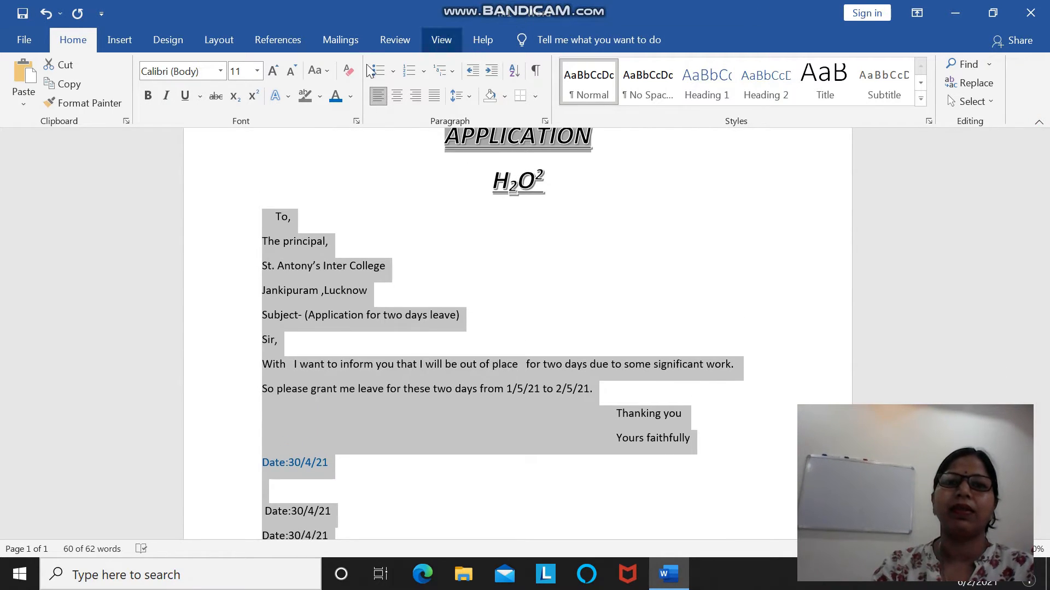
left_click(394, 101)
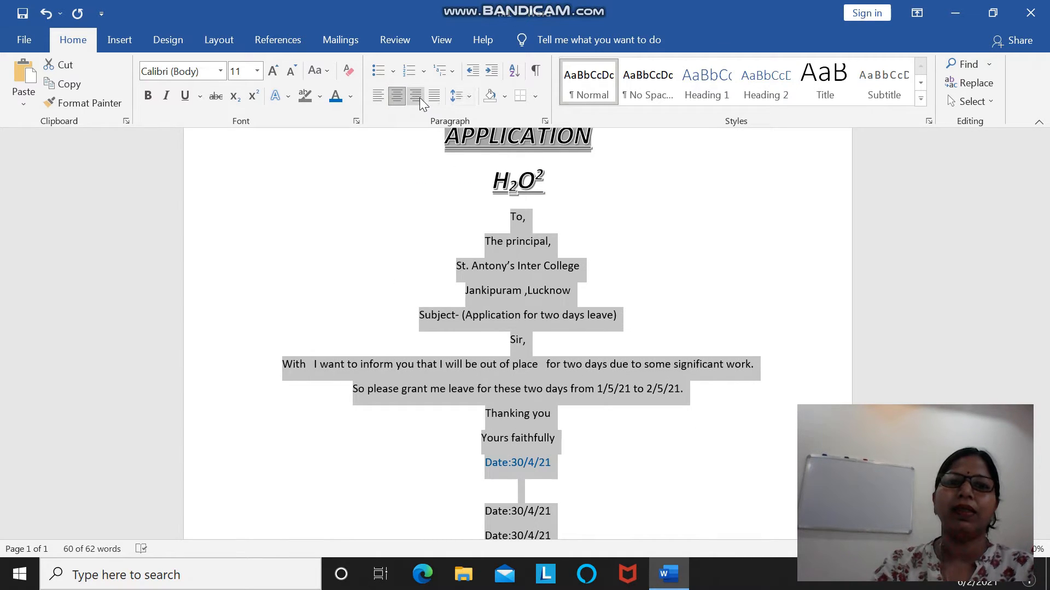
left_click(416, 96)
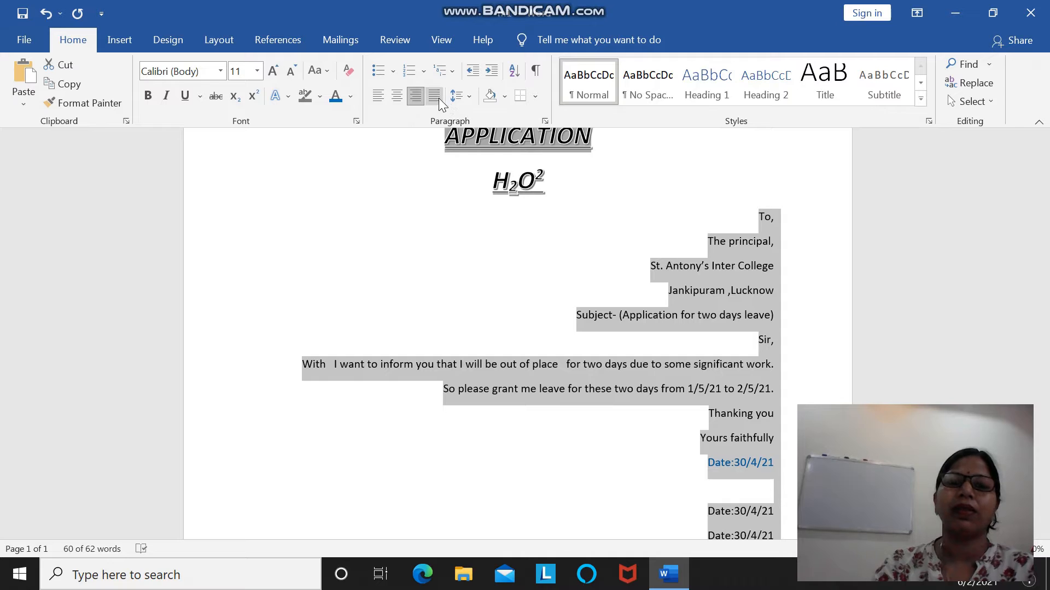
left_click(436, 96)
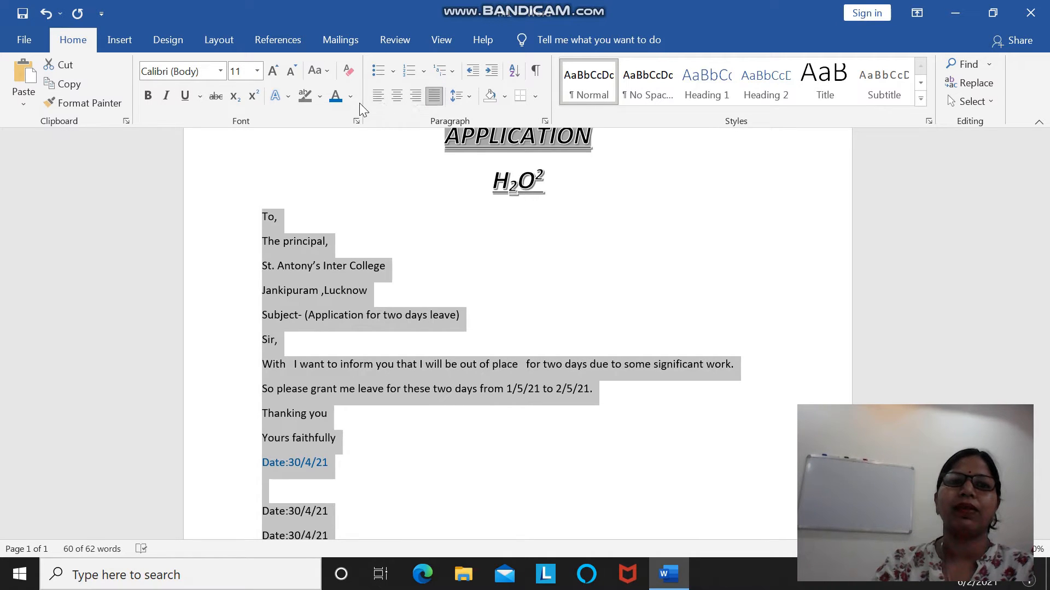
left_click(377, 97)
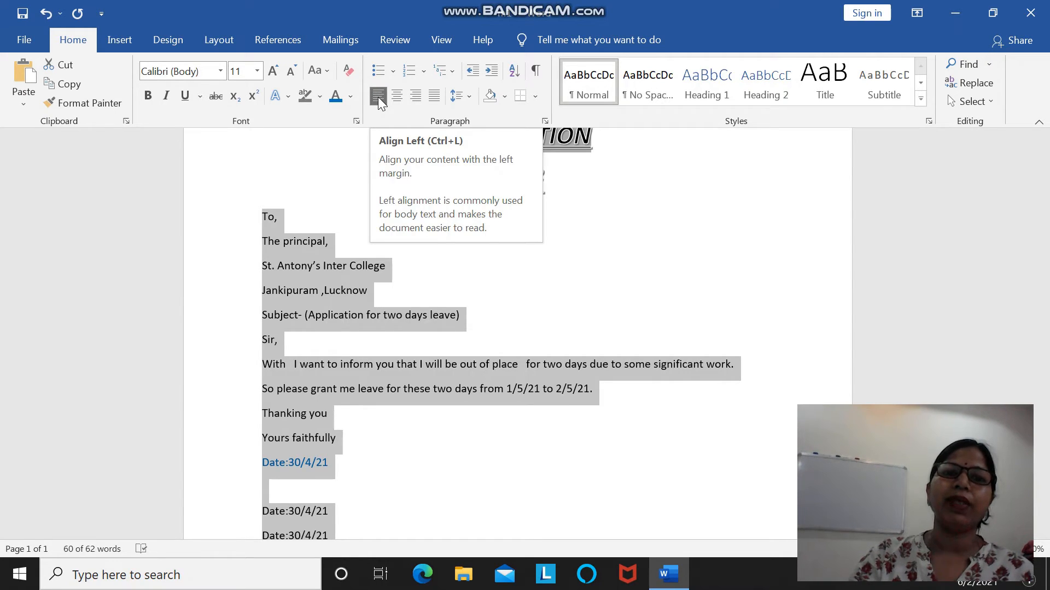
Cycle the selected letter text through centre, right and justified alignment once more, and return it to left alignment.
left_click(398, 97)
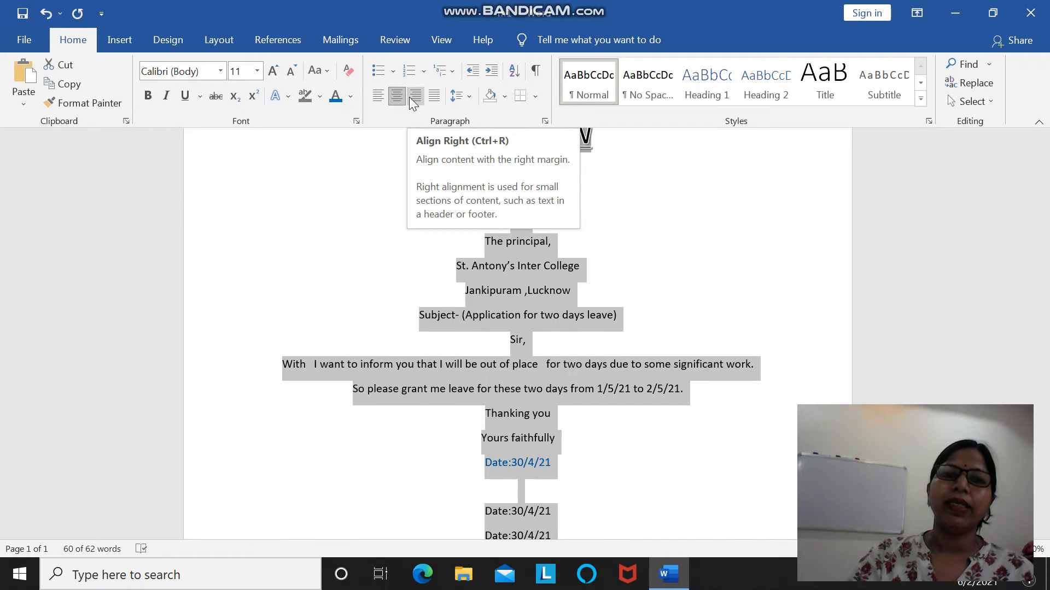
left_click(413, 97)
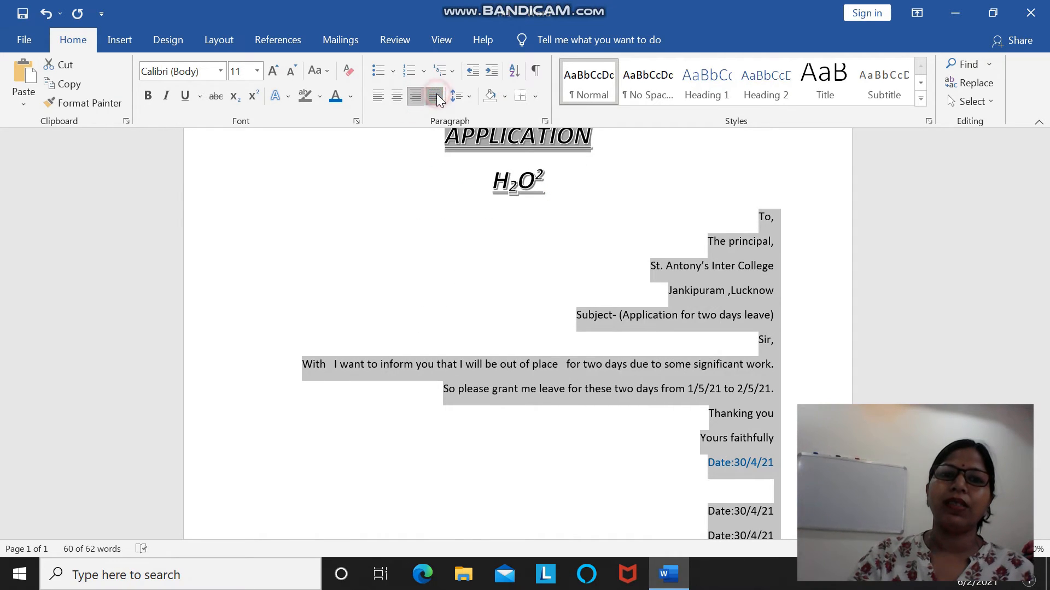
left_click(435, 96)
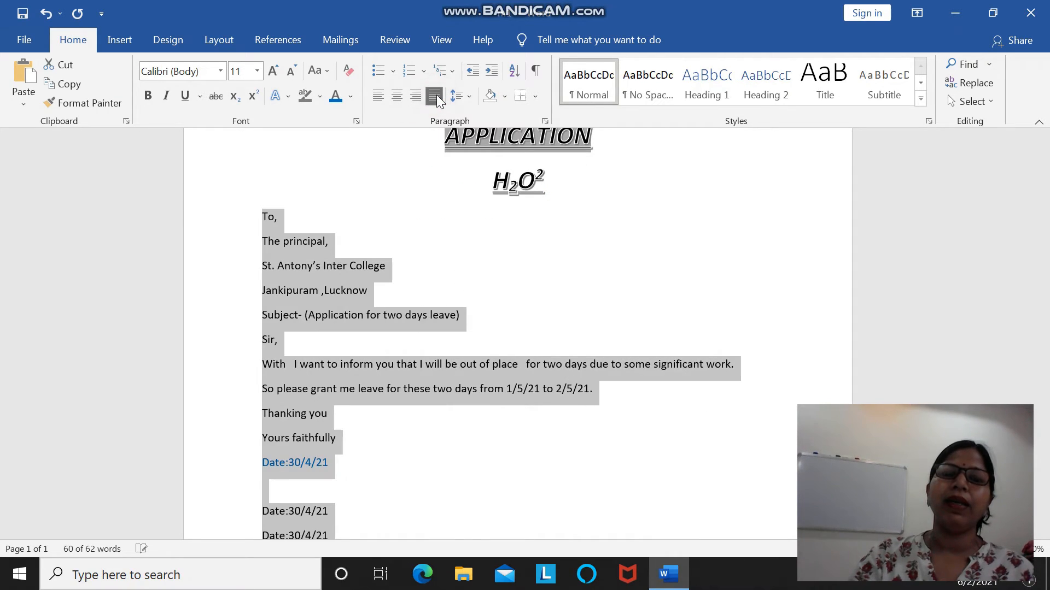
left_click(379, 96)
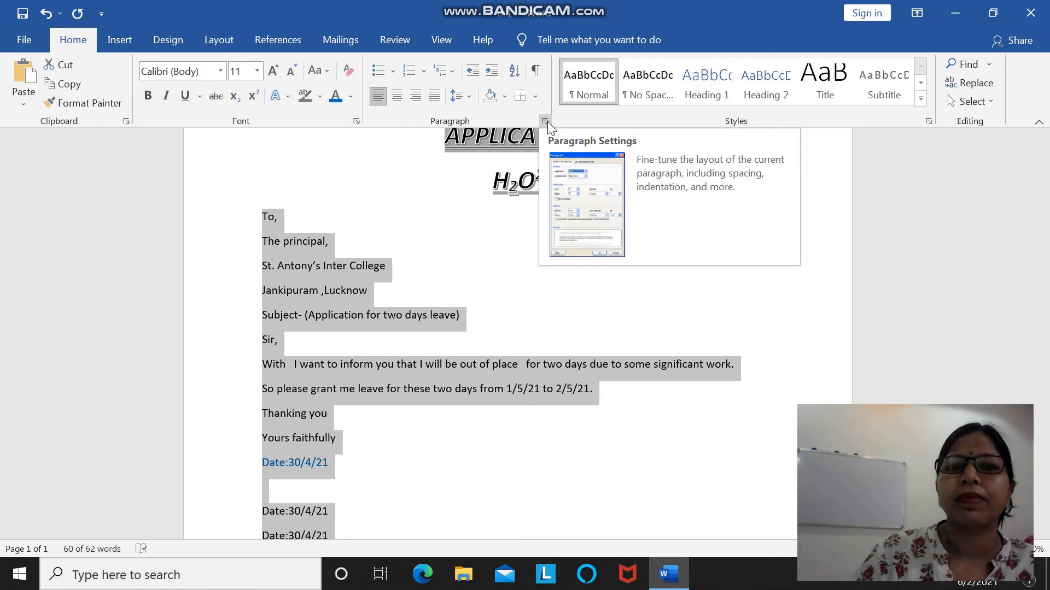
Try 1.15 line spacing on the selected letter text, and set its line spacing to 1.0.
left_click(474, 95)
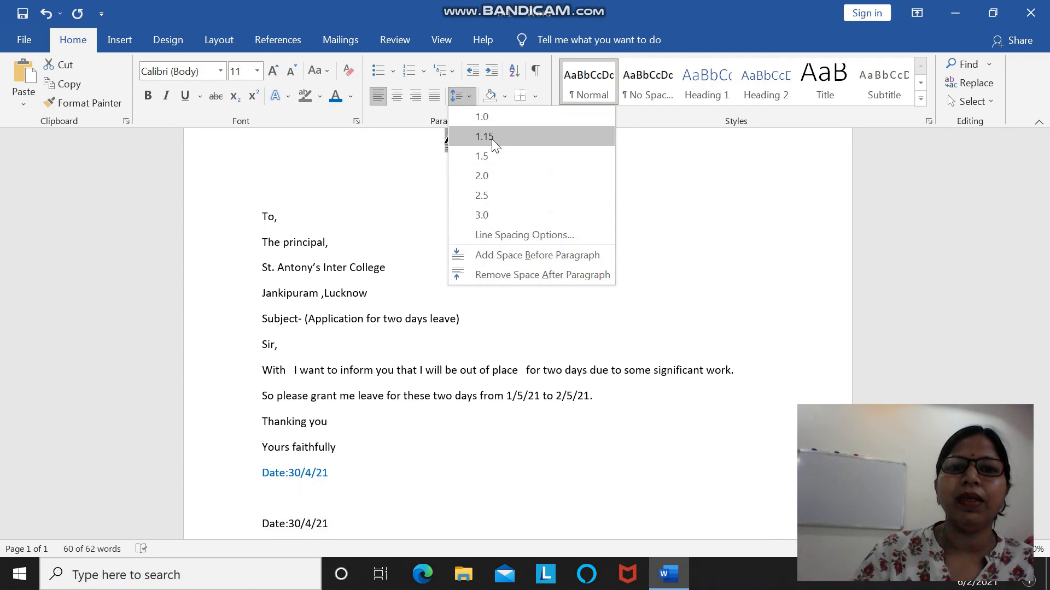
left_click(491, 139)
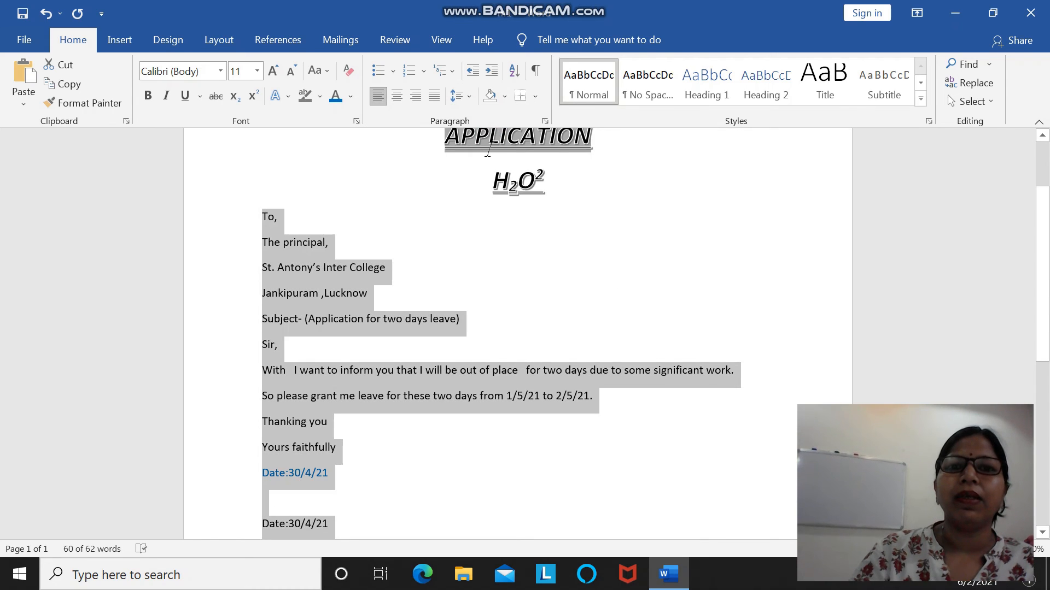
left_click(473, 96)
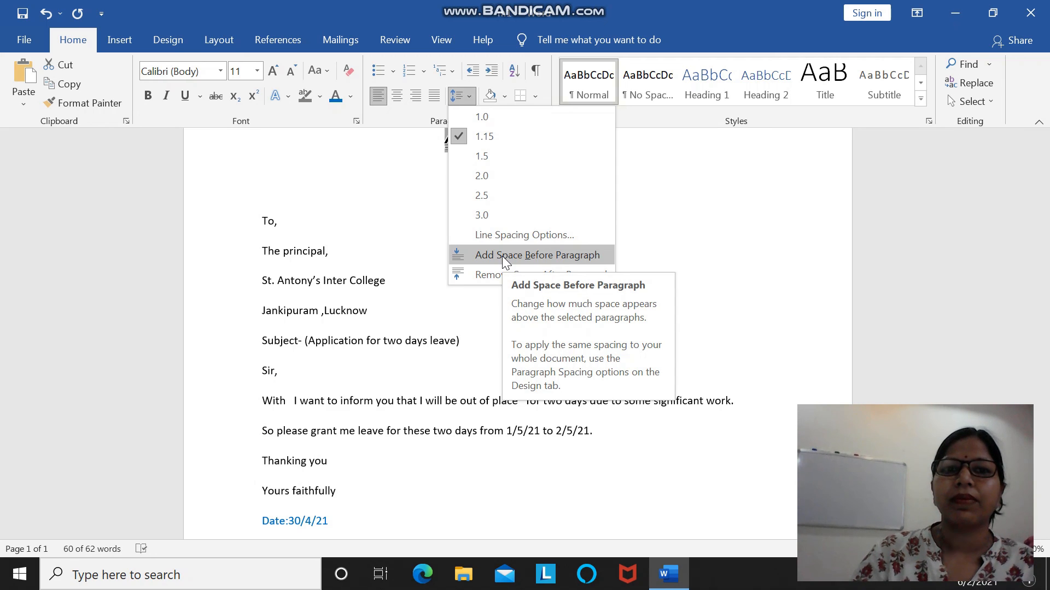
left_click(480, 117)
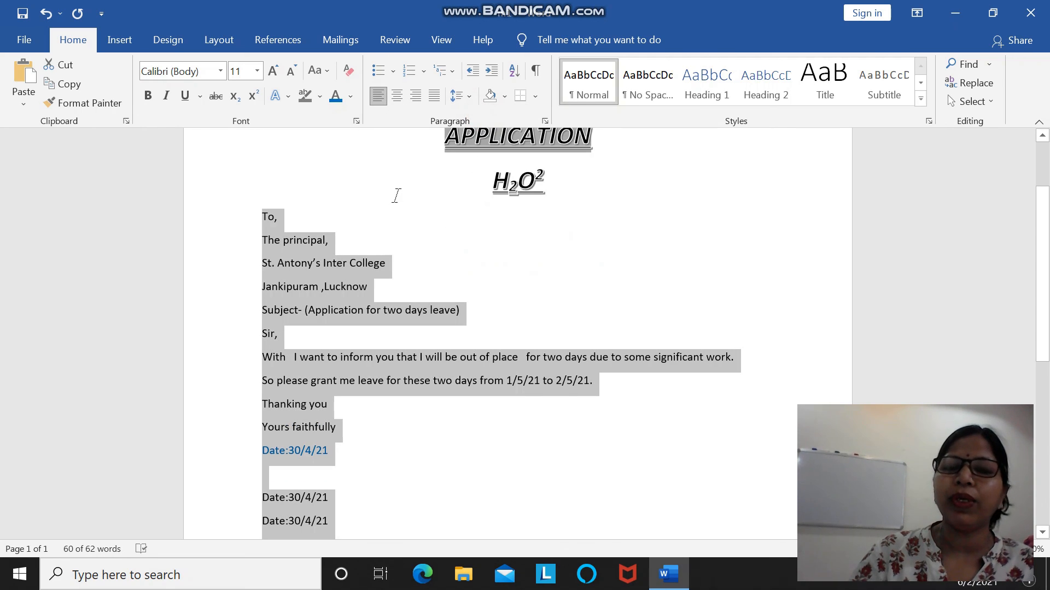